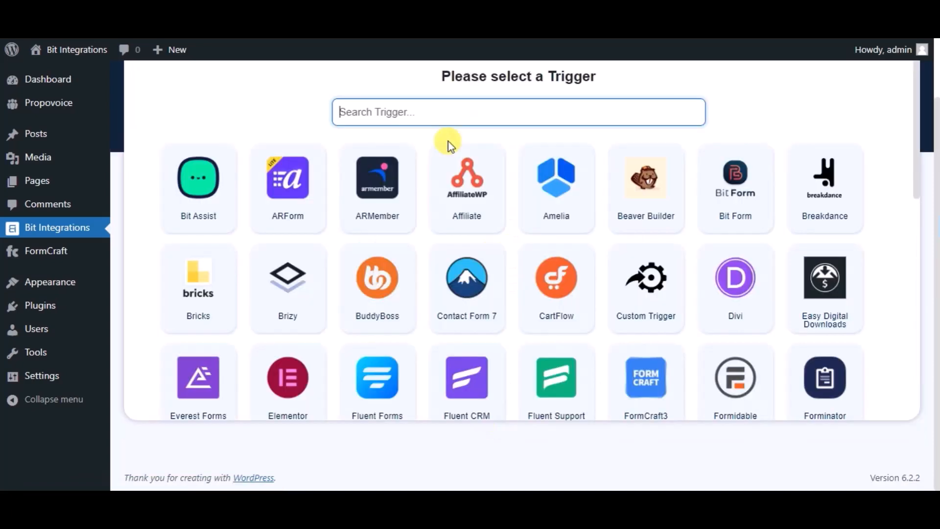
# Search the triggers for "formcraft" and choose FormCraft3 as the integration's trigger.
pyautogui.write('fo')
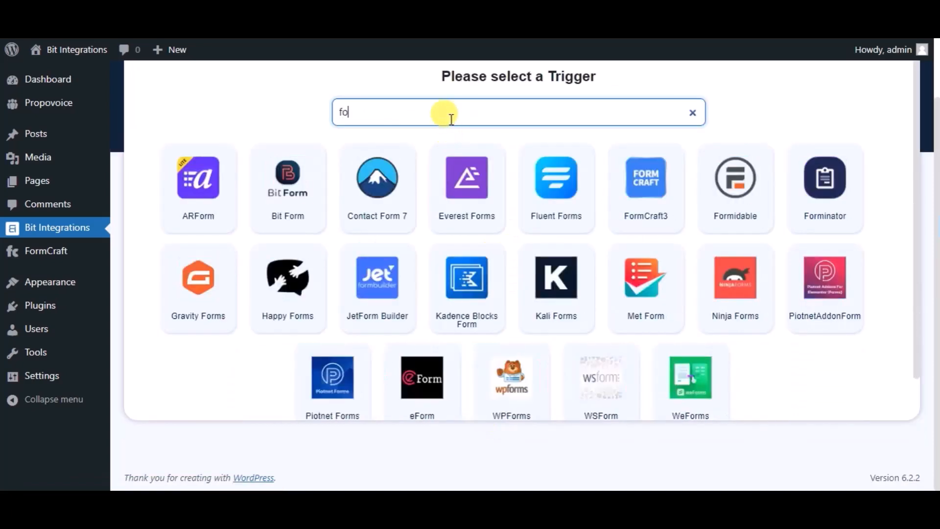
pyautogui.write('rmcraft')
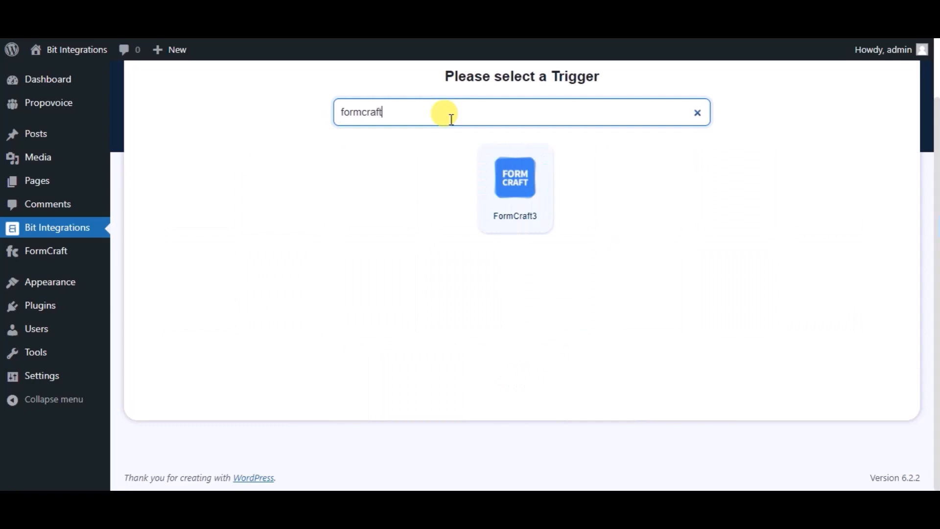
pyautogui.click(500, 217)
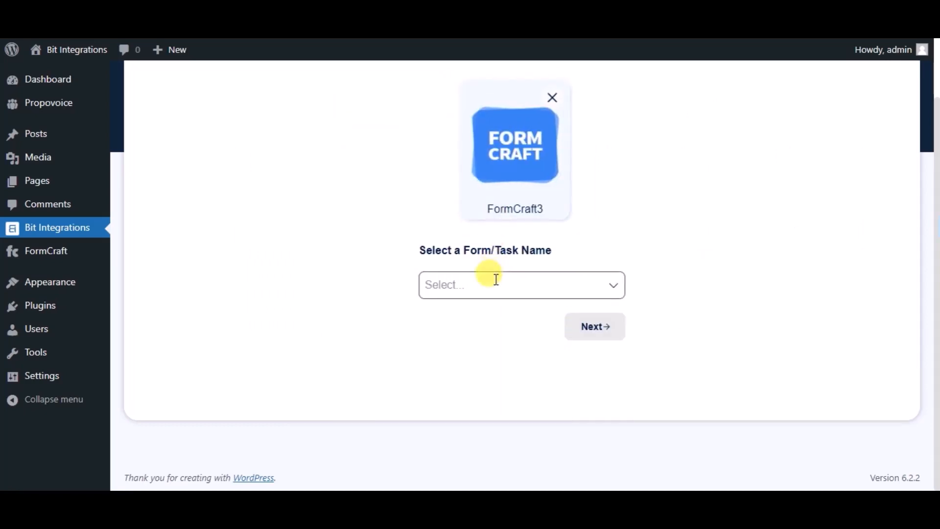
# Select the Bit Integrations form for the FormCraft3 trigger and proceed to the action selection.
pyautogui.click(495, 279)
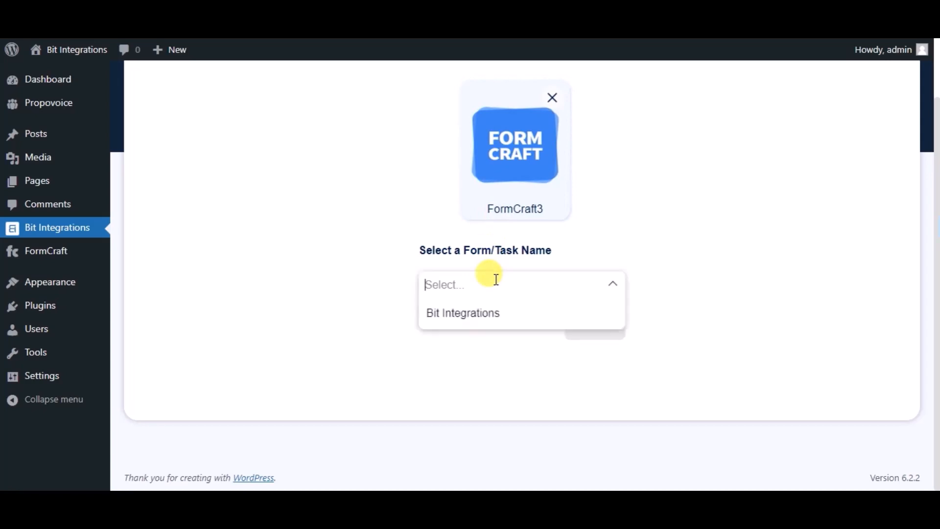
pyautogui.click(492, 318)
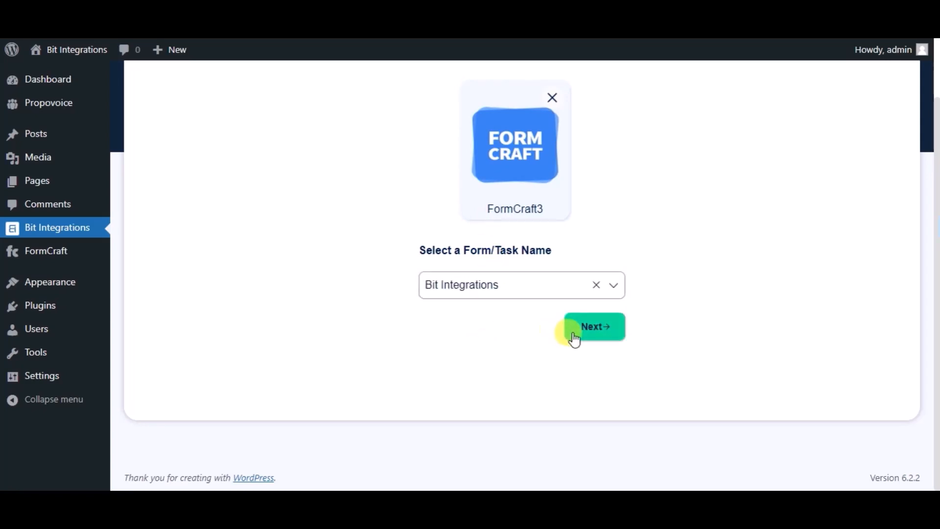
pyautogui.click(575, 338)
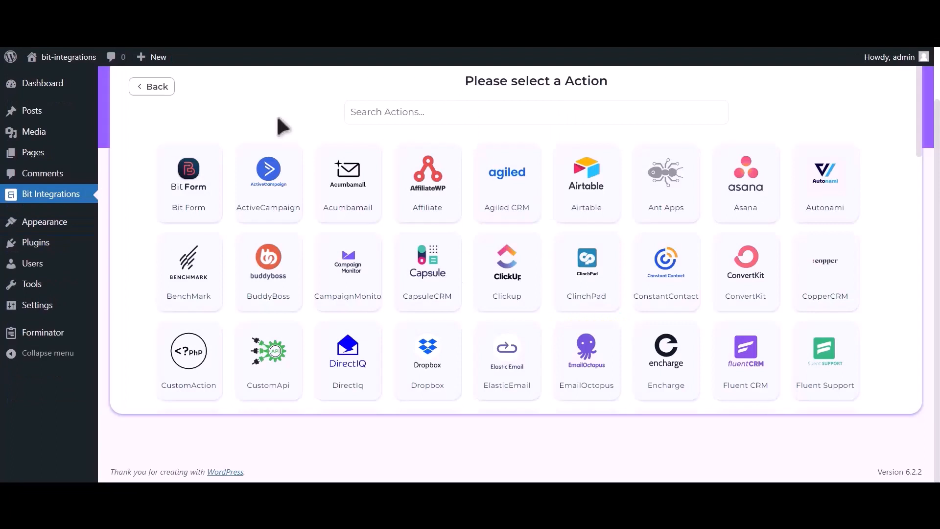
# Search the actions for "hubspot" and choose Hubspot as the integration's action.
pyautogui.click(458, 112)
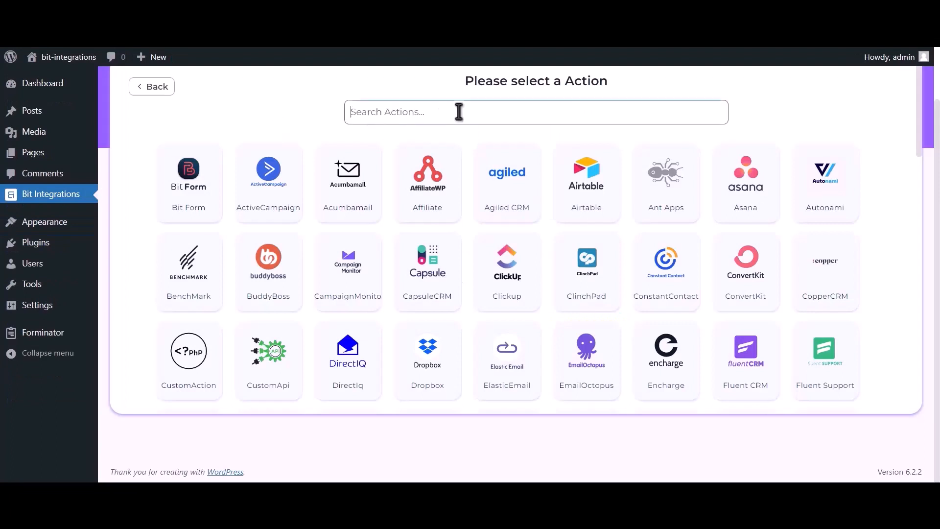
pyautogui.write('hubspot')
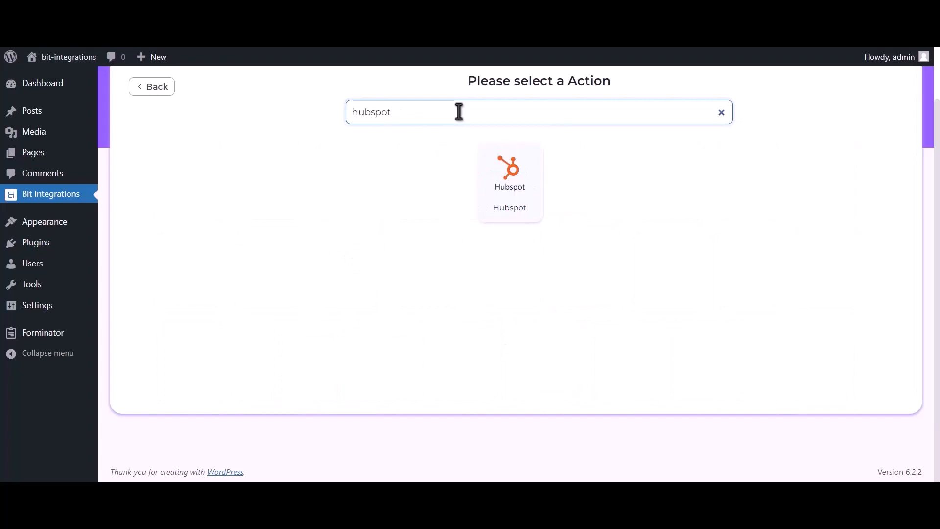
pyautogui.click(517, 196)
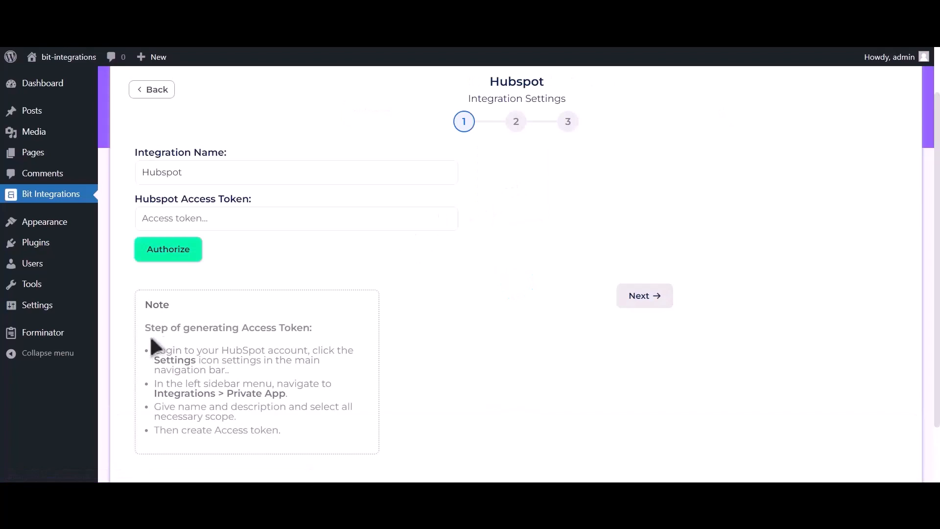
# Review the note on generating an access token, then switch to HubSpot and open the Private Apps settings under Integrations.
pyautogui.moveTo(165, 327); pyautogui.dragTo(314, 446)
pyautogui.click(319, 329)
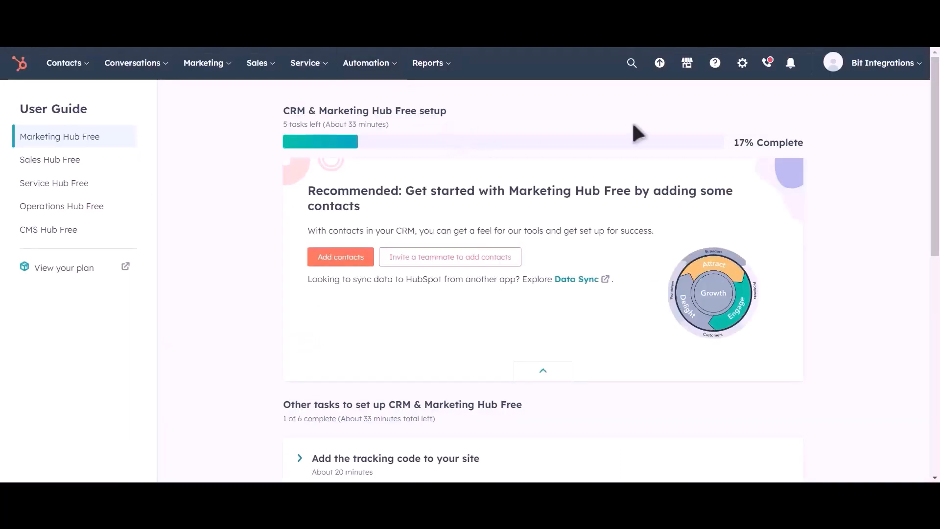
pyautogui.click(743, 74)
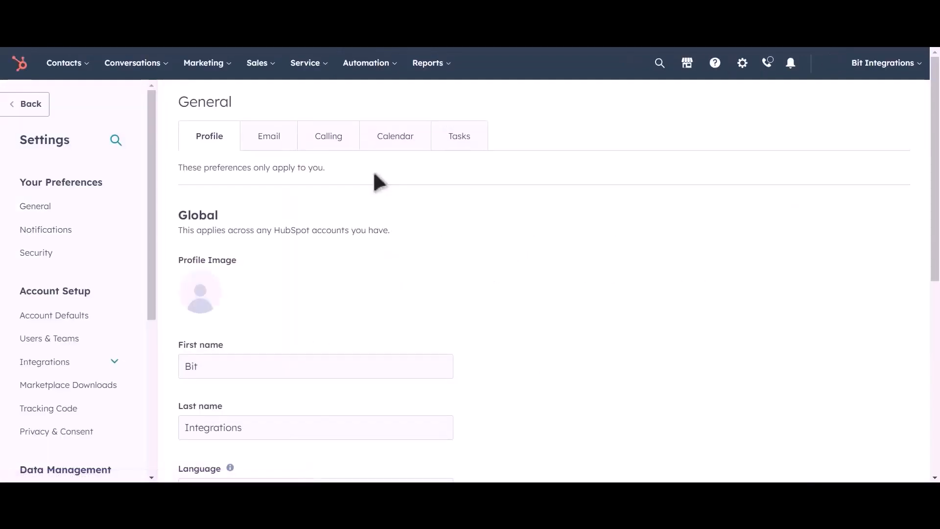
pyautogui.click(90, 368)
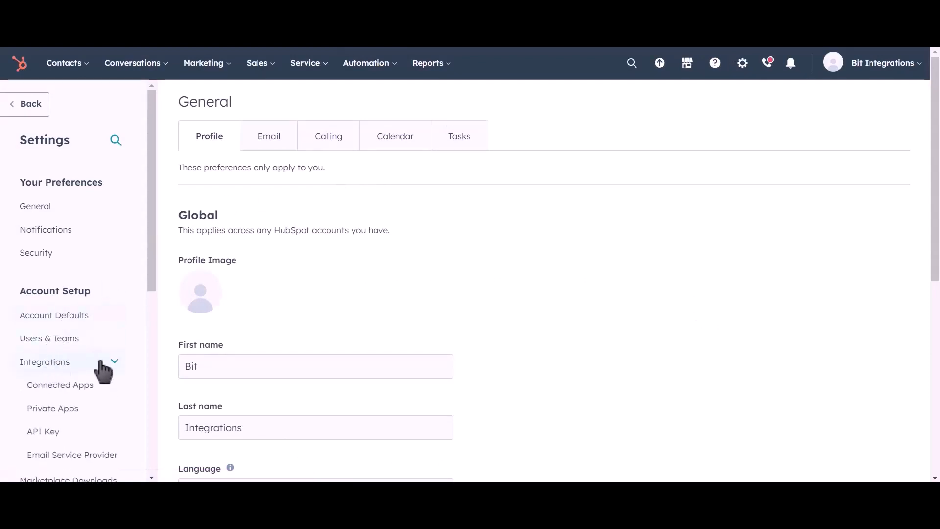
pyautogui.click(96, 414)
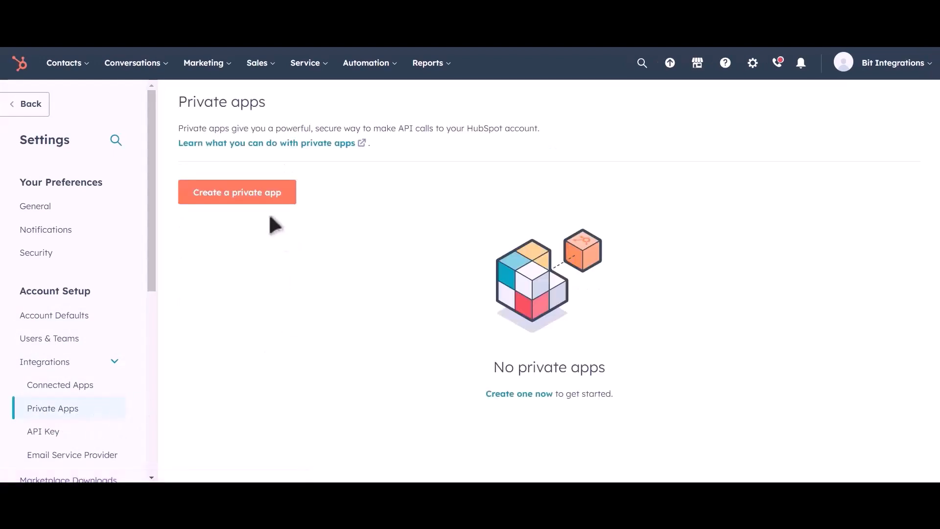
# Start a new private app and name it "Bit Integrations".
pyautogui.click(257, 200)
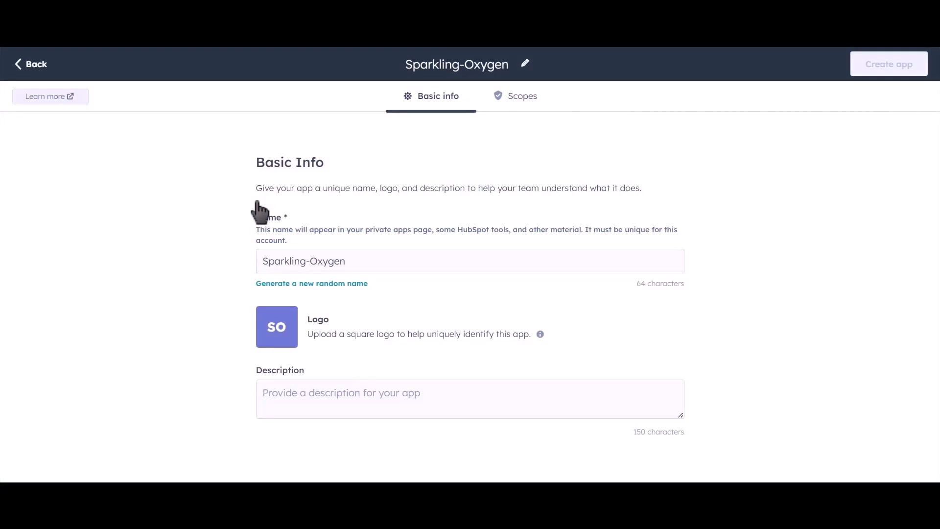
pyautogui.moveTo(363, 257); pyautogui.dragTo(249, 261)
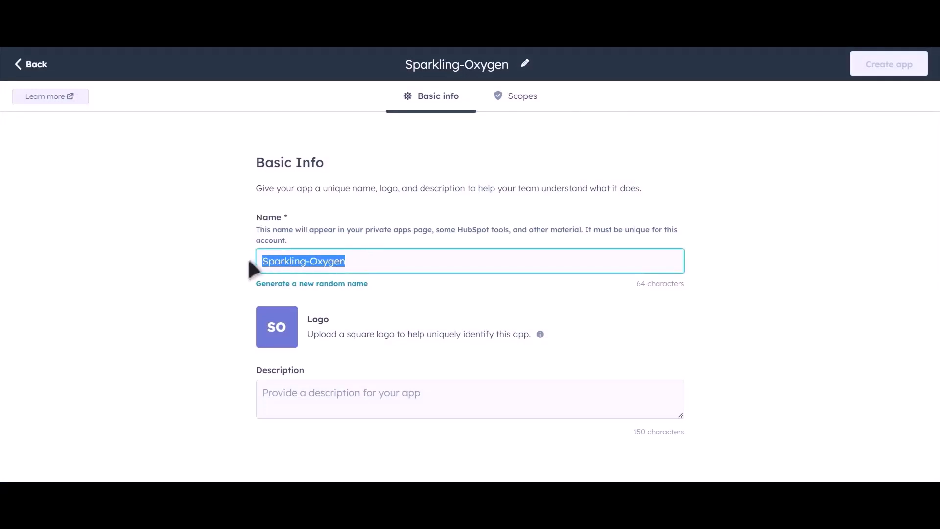
pyautogui.write('Bit I')
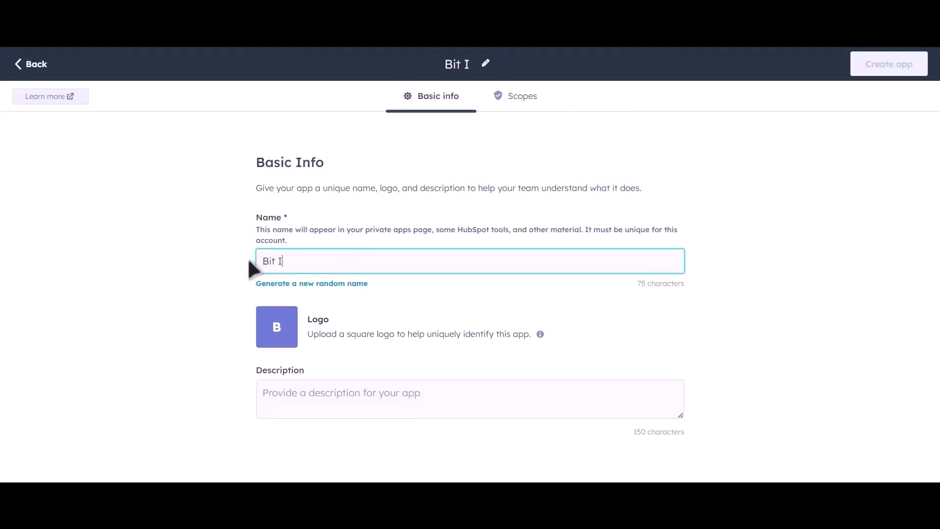
pyautogui.write('ntegra')
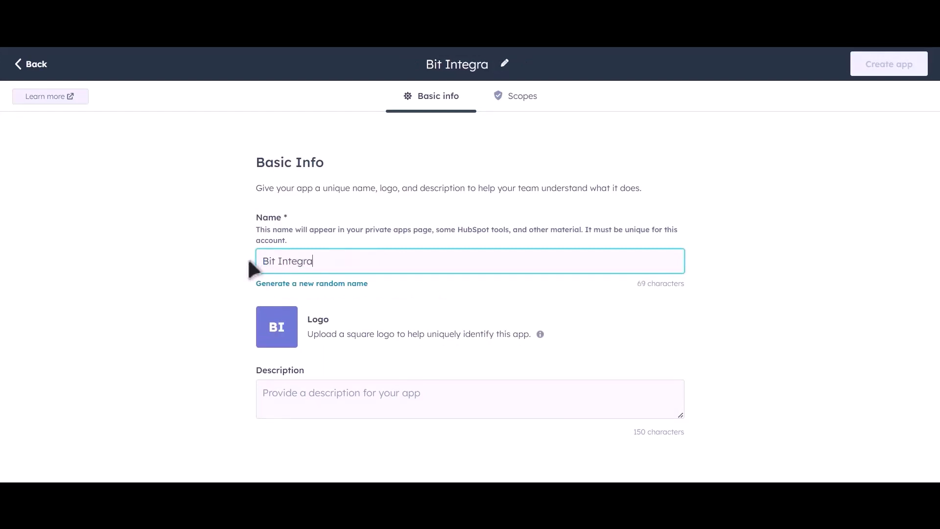
pyautogui.write('tions')
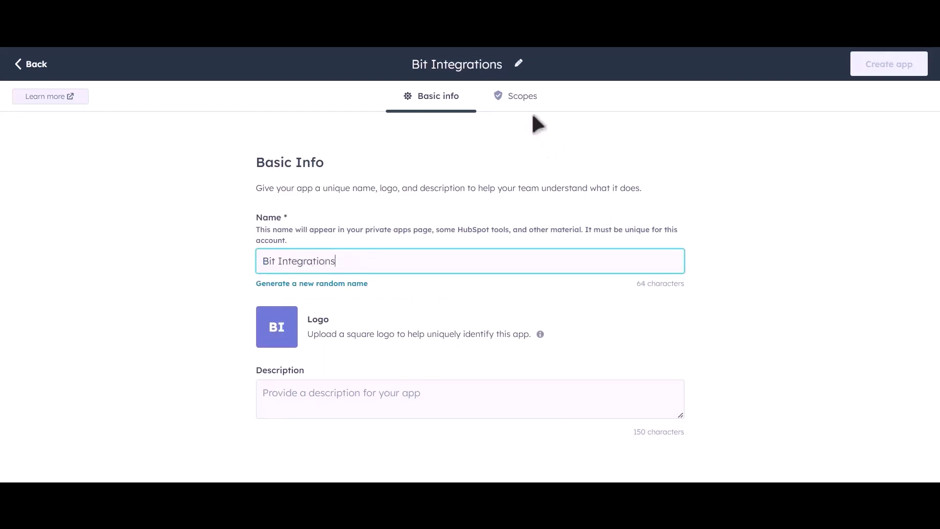
# Grant the app read access to the CRM scopes from crm.lists through crm.schemas.deals, leaving out the feedback scope.
pyautogui.click(525, 97)
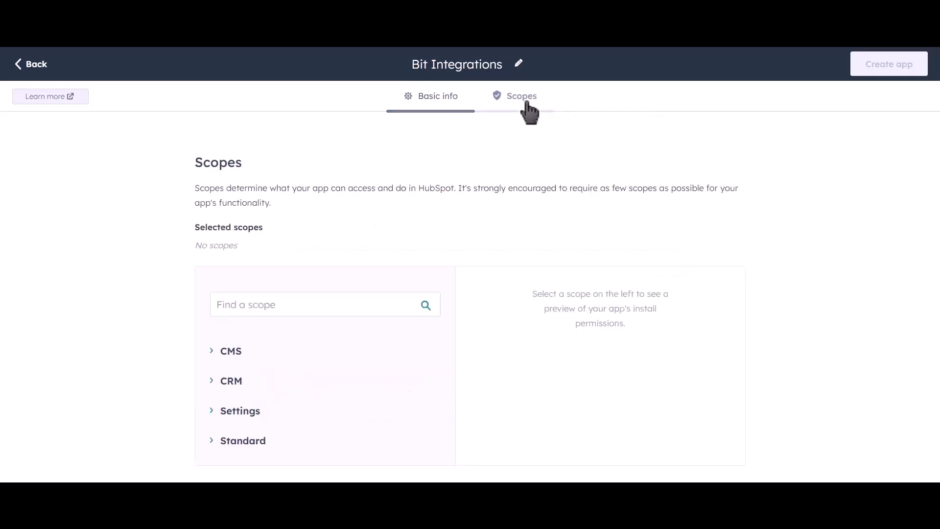
pyautogui.click(212, 383)
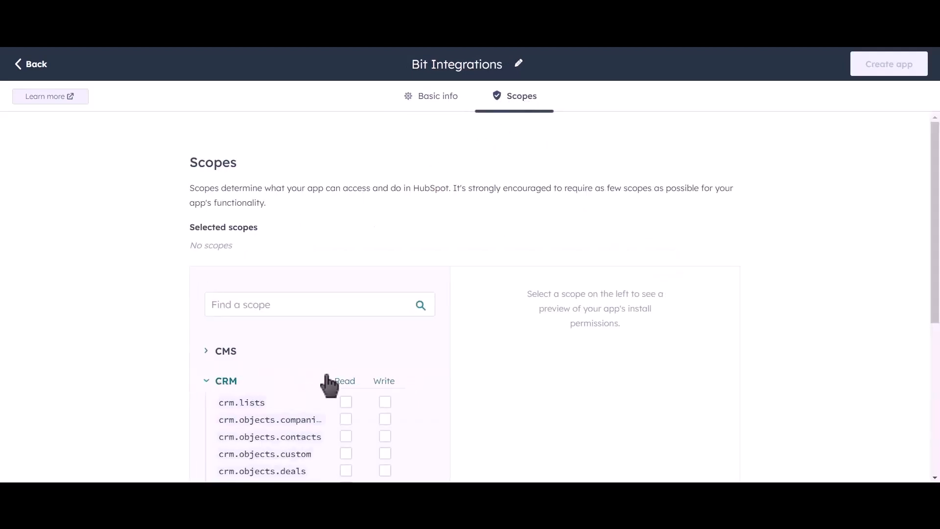
pyautogui.scroll(-4, 414, 337)
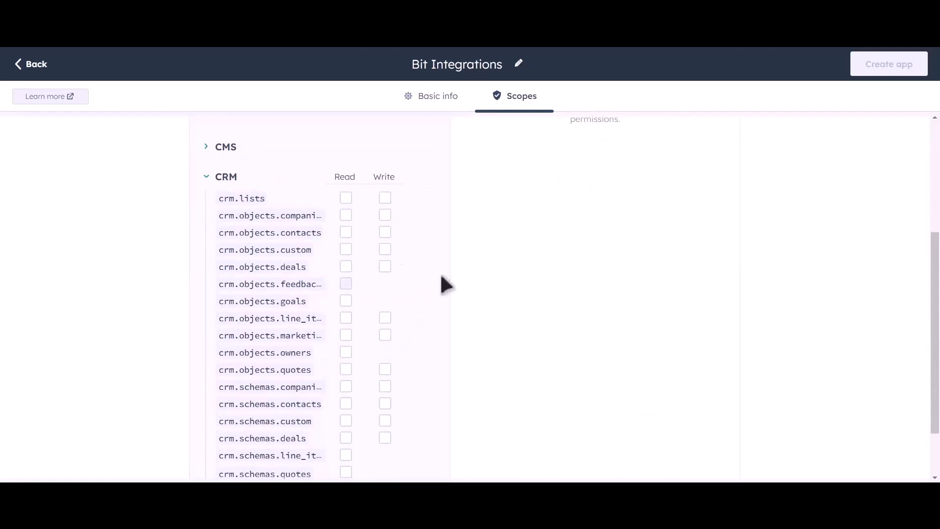
pyautogui.scroll(-2, 441, 275)
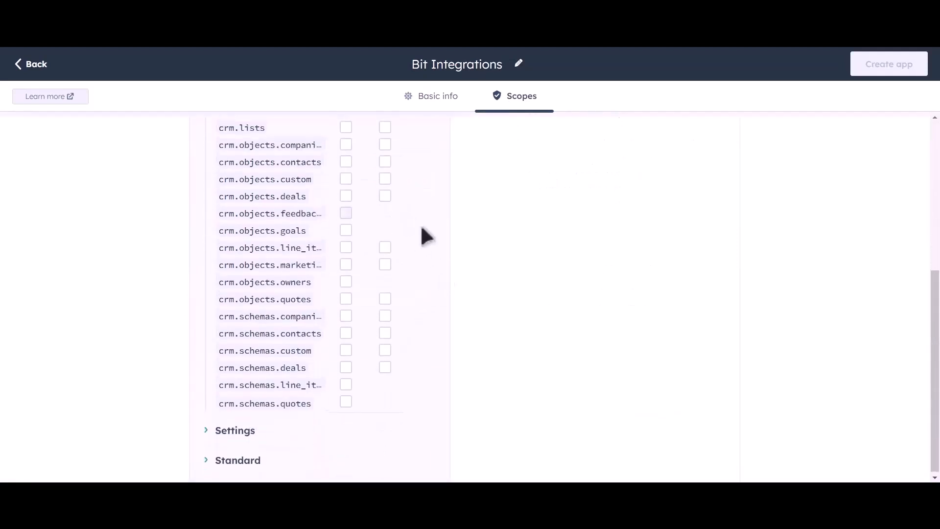
pyautogui.scroll(2, 421, 240)
pyautogui.click(345, 228)
pyautogui.click(346, 244)
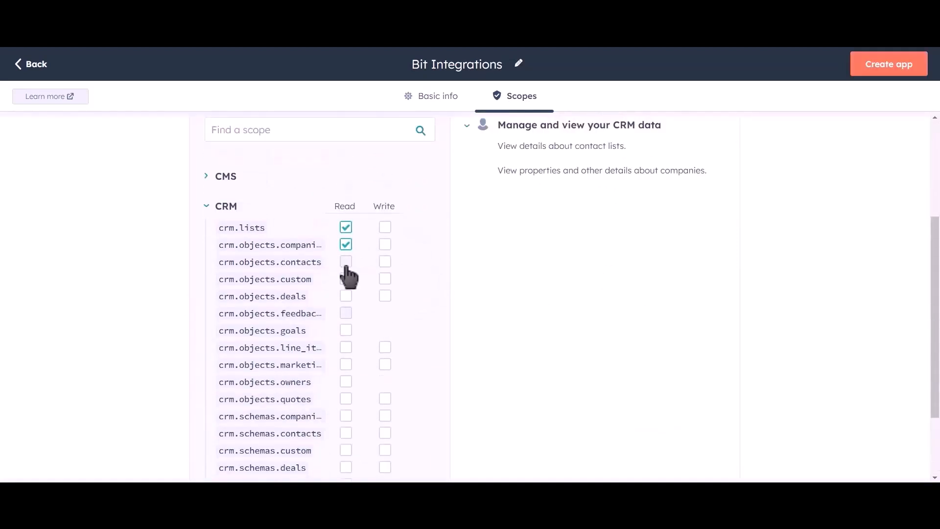
pyautogui.click(346, 262)
pyautogui.click(346, 279)
pyautogui.click(346, 296)
pyautogui.click(345, 330)
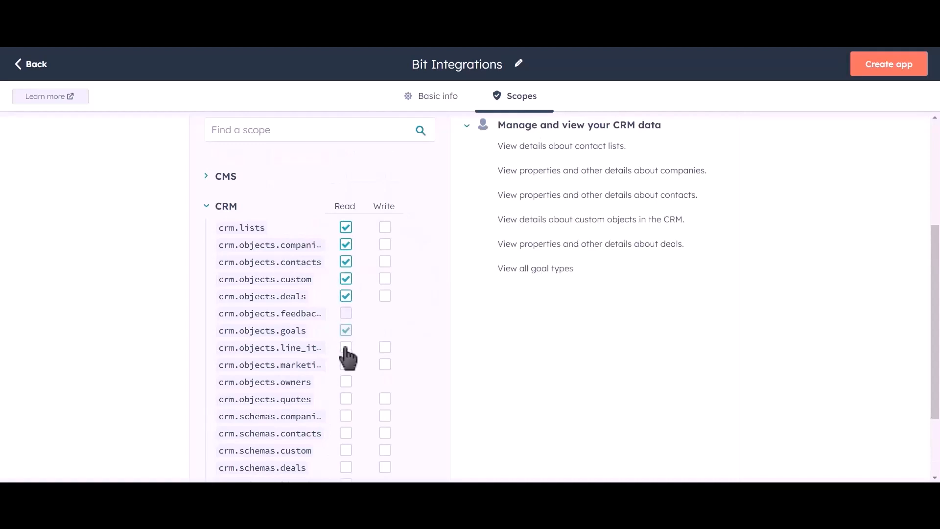
pyautogui.click(346, 347)
pyautogui.click(346, 365)
pyautogui.click(346, 382)
pyautogui.click(346, 398)
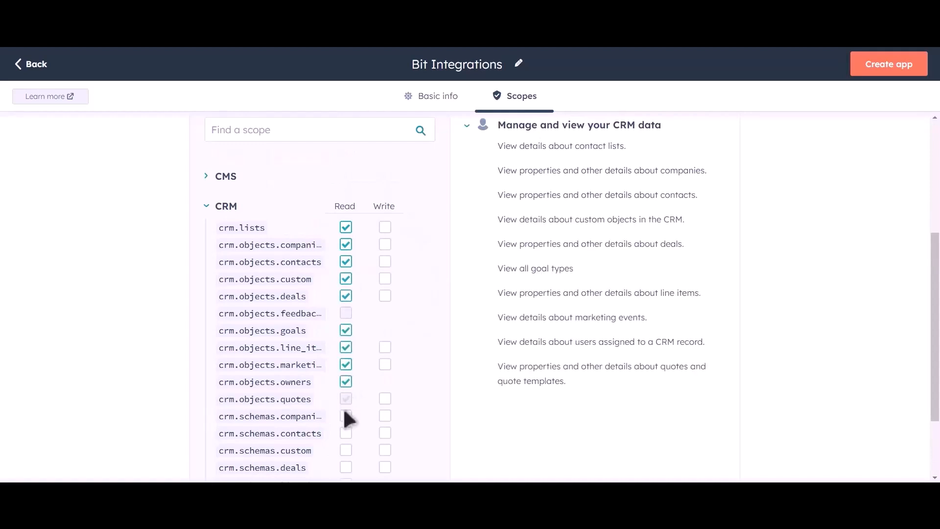
pyautogui.click(346, 416)
pyautogui.click(346, 433)
pyautogui.click(346, 450)
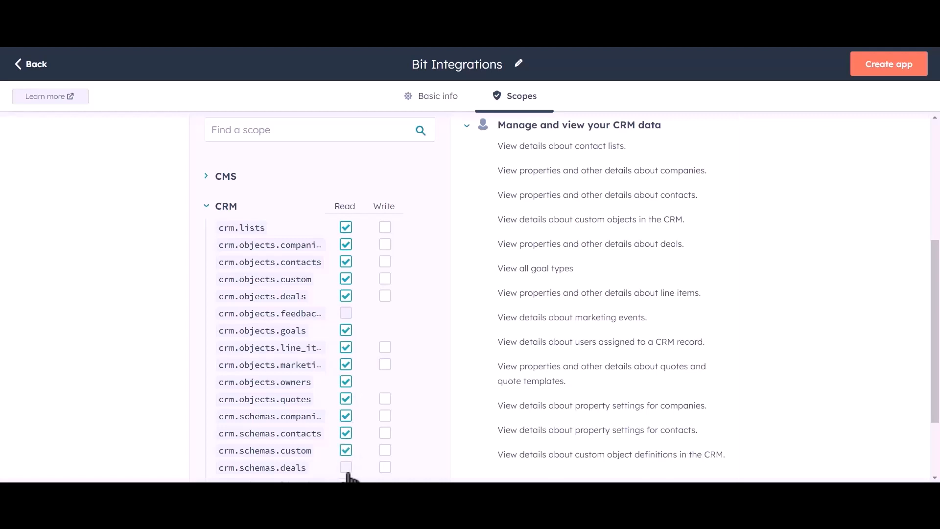
pyautogui.click(346, 468)
# Grant write access to every CRM scope offering it, from crm.lists through crm.schemas.deals.
pyautogui.click(385, 227)
pyautogui.click(384, 245)
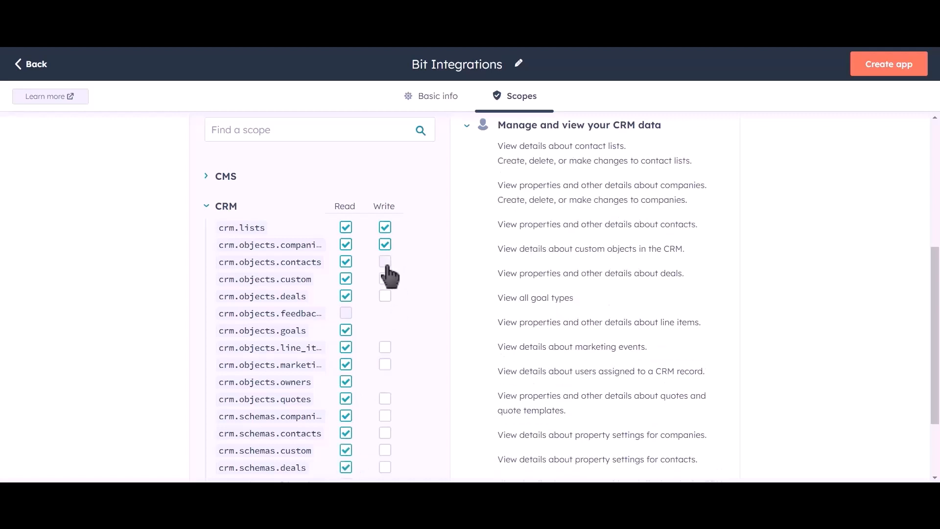
pyautogui.click(385, 261)
pyautogui.click(385, 278)
pyautogui.click(385, 296)
pyautogui.click(385, 347)
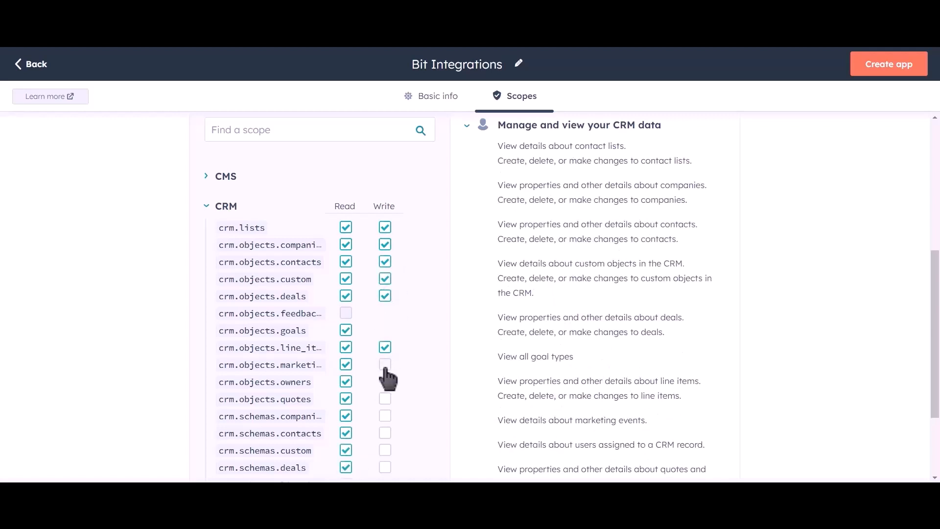
pyautogui.click(385, 365)
pyautogui.click(385, 399)
pyautogui.click(385, 415)
pyautogui.click(385, 433)
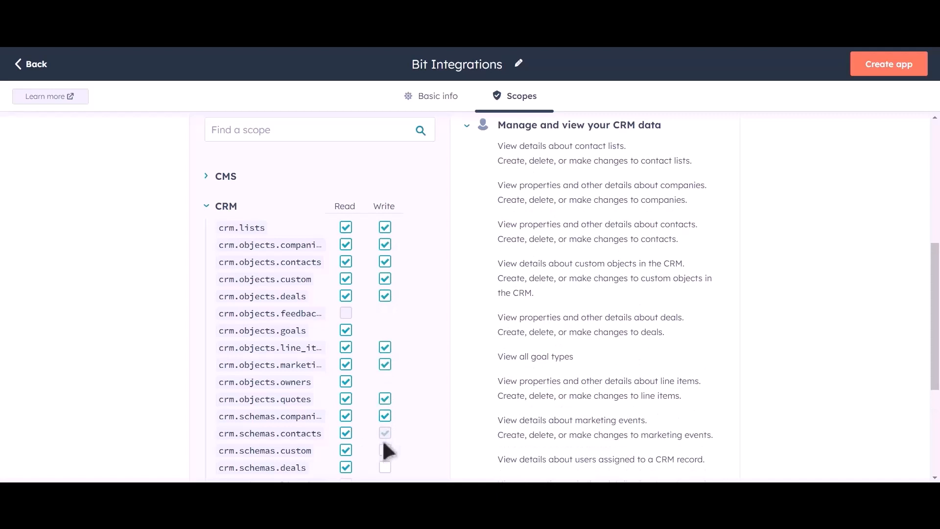
pyautogui.click(385, 450)
pyautogui.click(385, 467)
# Add read access for the crm.schemas.line_items and crm.schemas.quotes scopes.
pyautogui.scroll(-1, 407, 307)
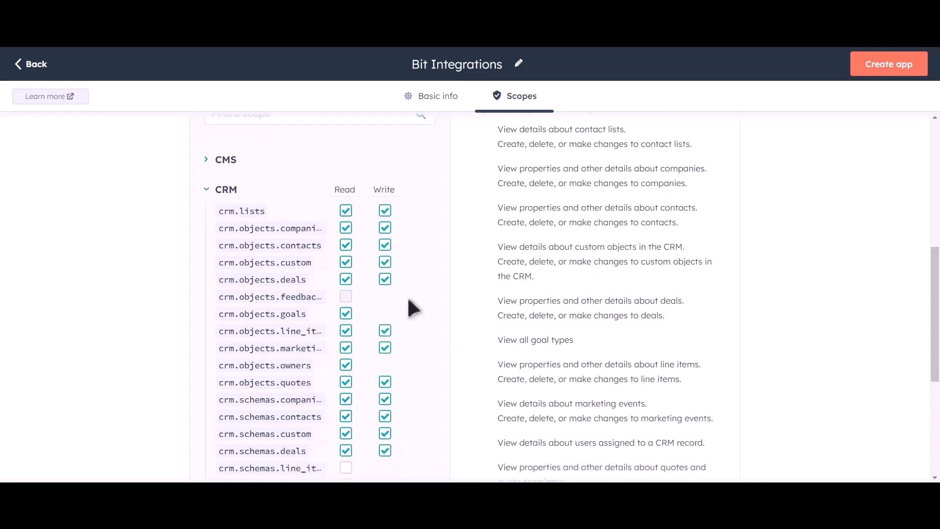
pyautogui.scroll(-1, 408, 300)
pyautogui.click(346, 383)
pyautogui.click(346, 400)
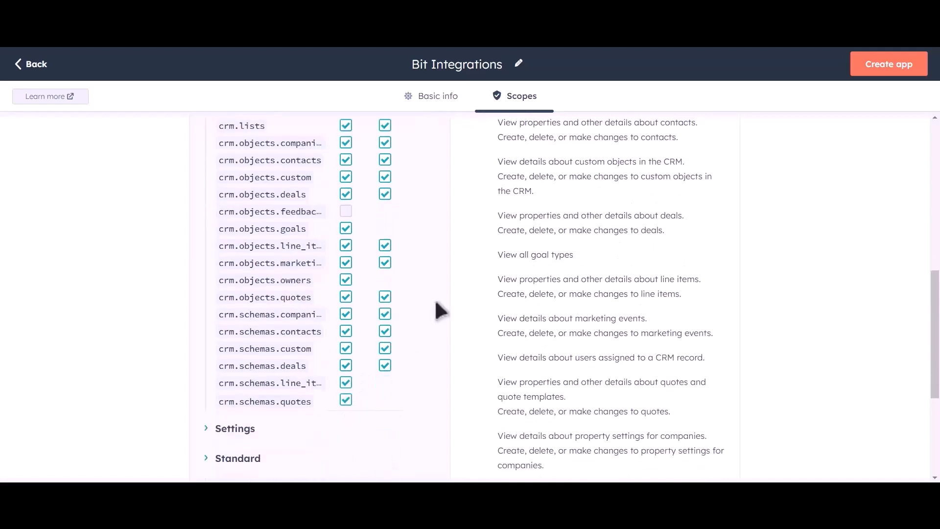
# Create the private app with the selected scopes and reveal its access token.
pyautogui.scroll(6, 440, 311)
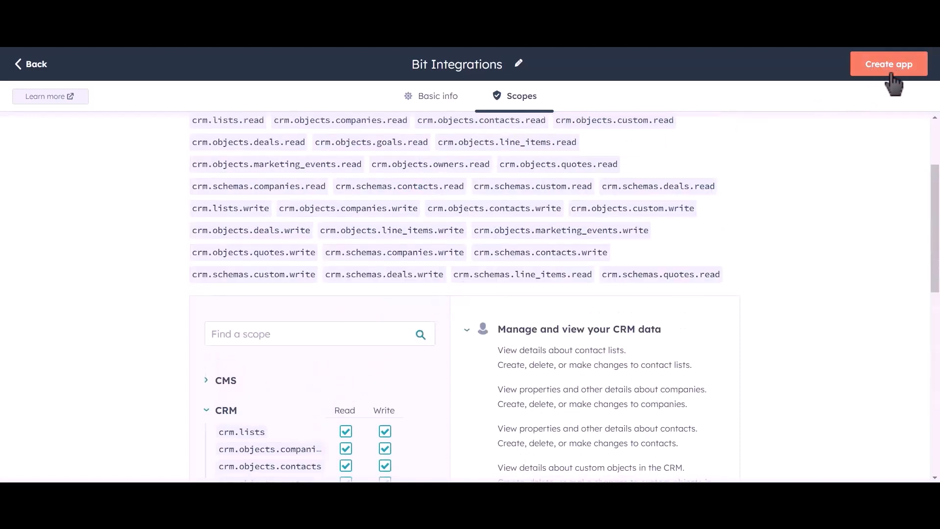
pyautogui.click(890, 68)
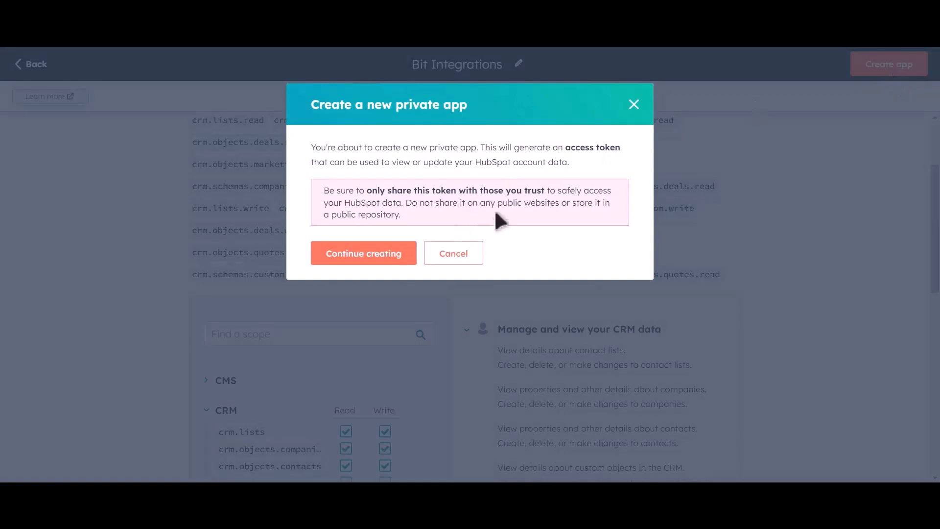
pyautogui.click(383, 262)
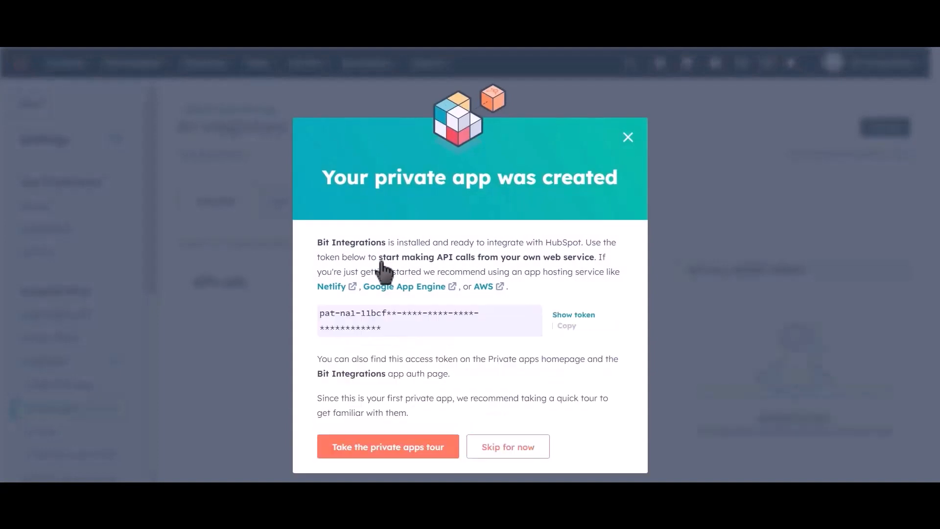
pyautogui.click(567, 325)
pyautogui.click(573, 315)
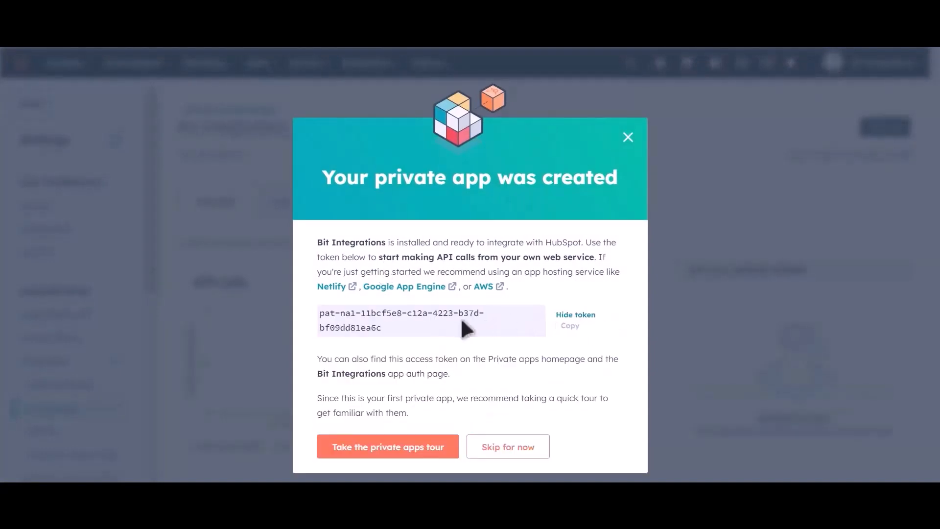
# Copy the private app's access token, enter it as the Hubspot Access Token in Bit Integrations, and authorize the connection.
pyautogui.click(570, 327)
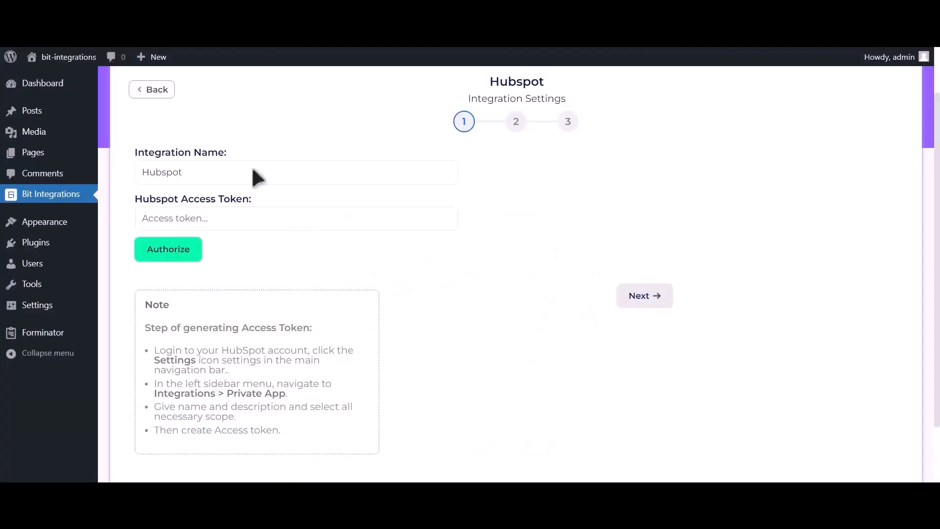
pyautogui.click(255, 218)
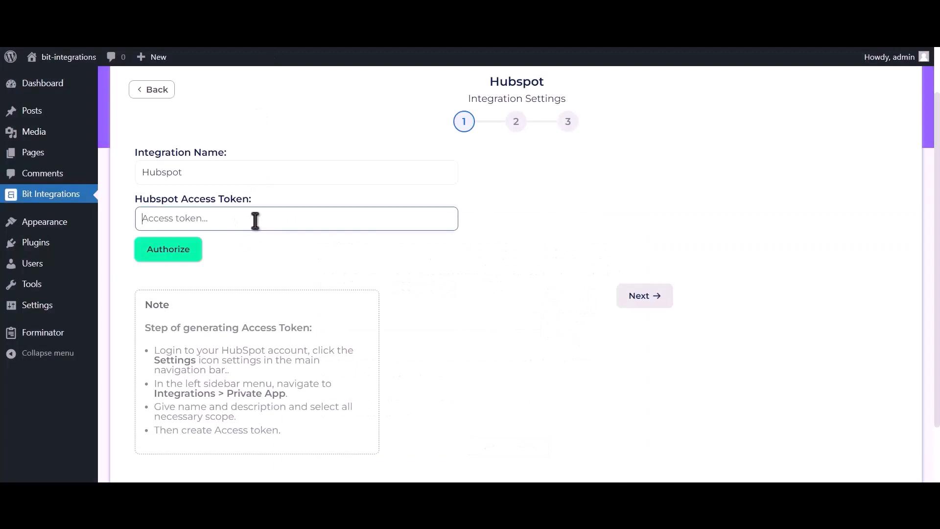
pyautogui.hotkey('ctrl', 'v')
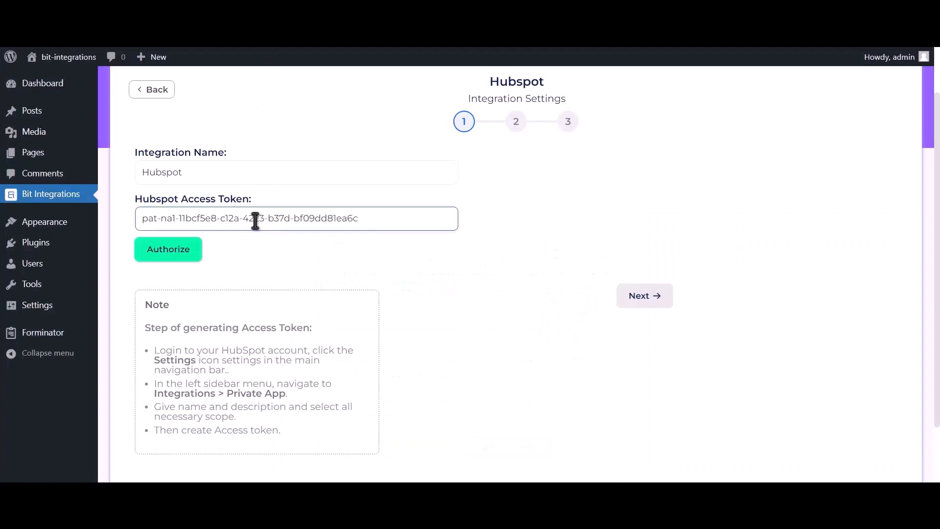
pyautogui.click(183, 257)
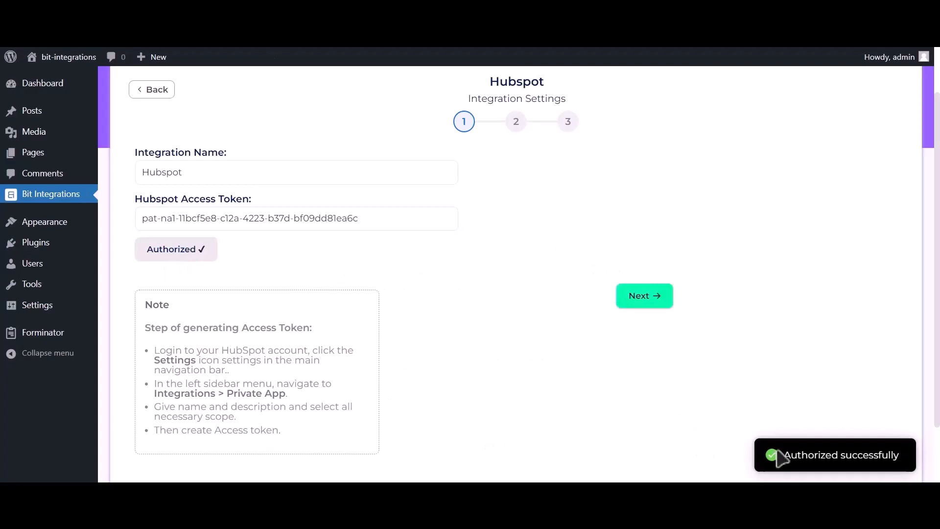
pyautogui.moveTo(778, 451); pyautogui.dragTo(910, 460)
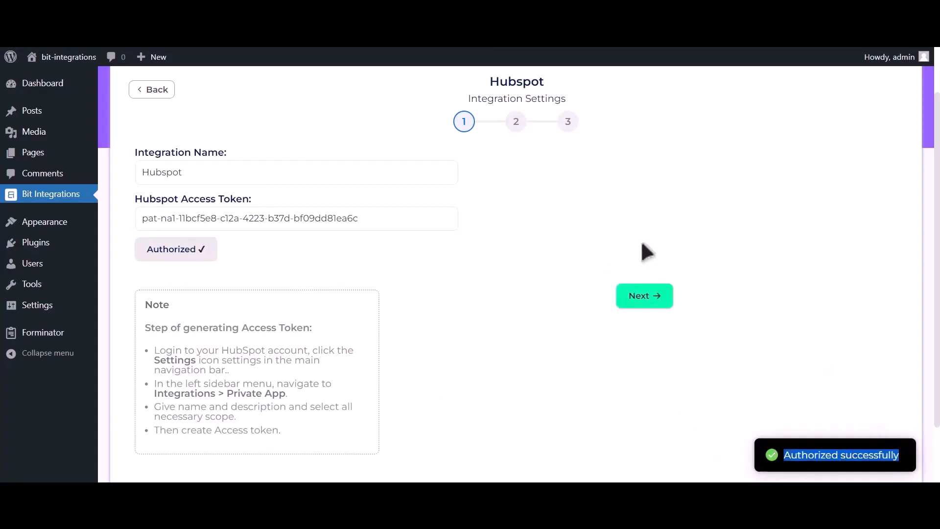
# Continue to the second integration stage, set the action to Create Contact, and map form field Email Address-1 to HubSpot's Email.
pyautogui.click(657, 308)
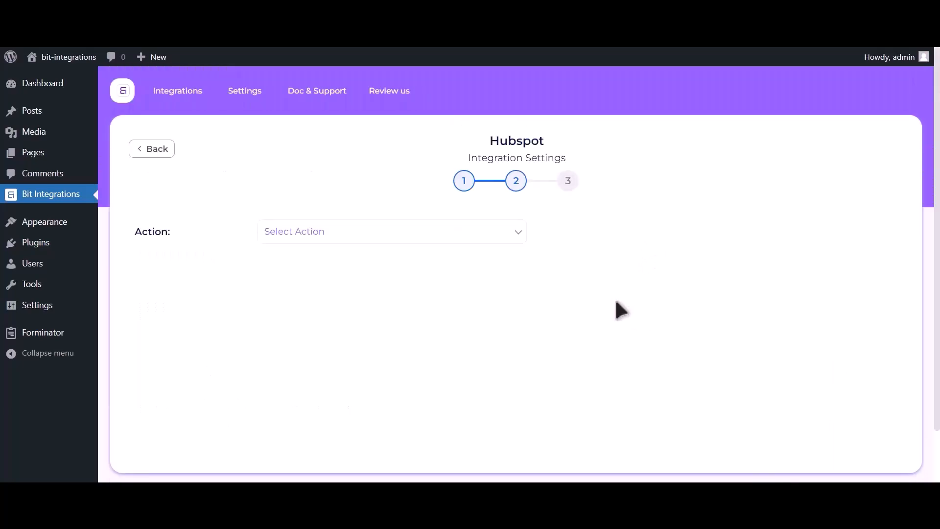
pyautogui.click(474, 238)
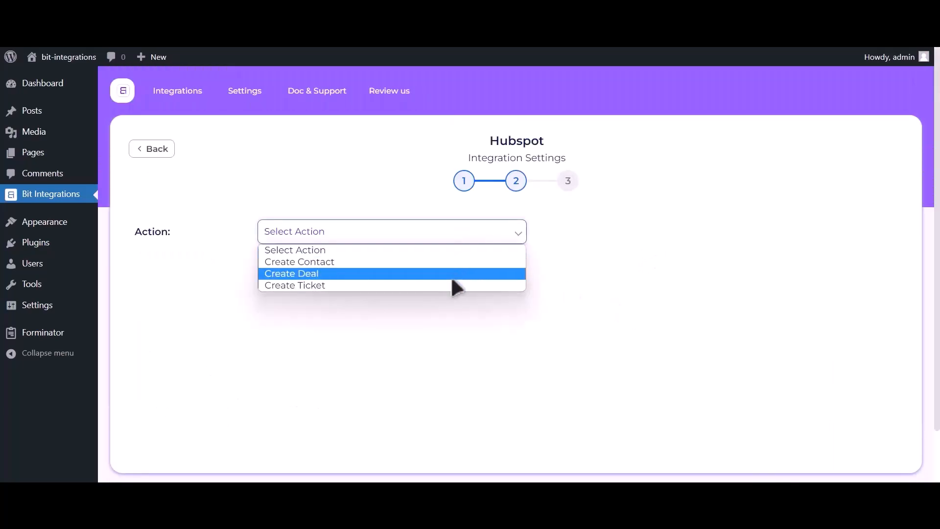
pyautogui.click(440, 260)
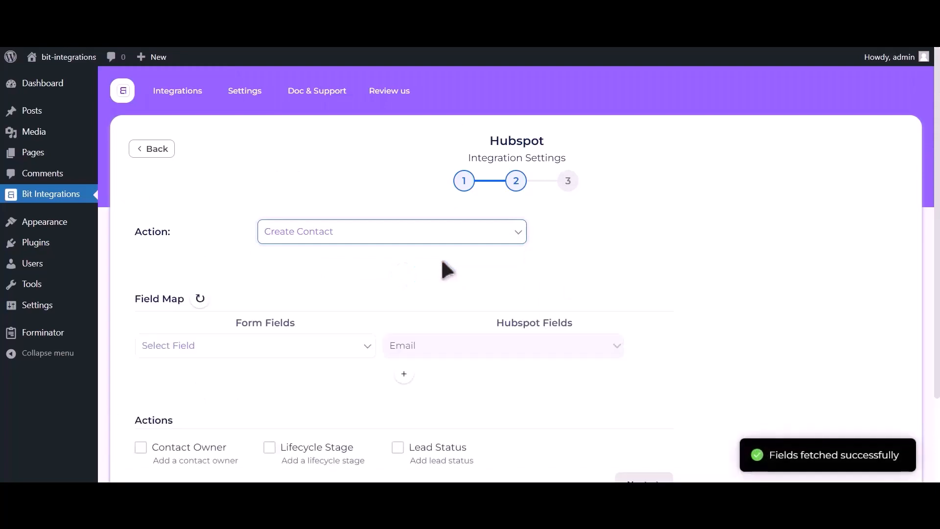
pyautogui.click(203, 352)
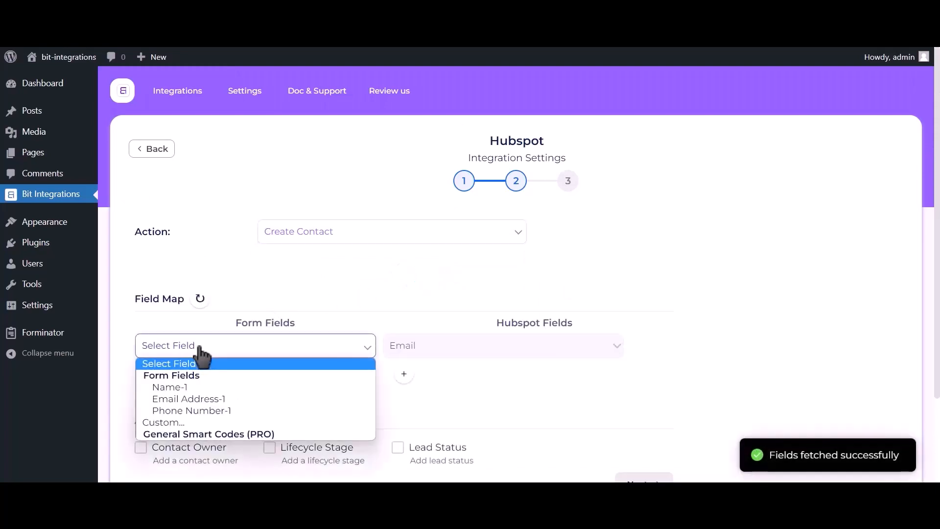
pyautogui.click(199, 399)
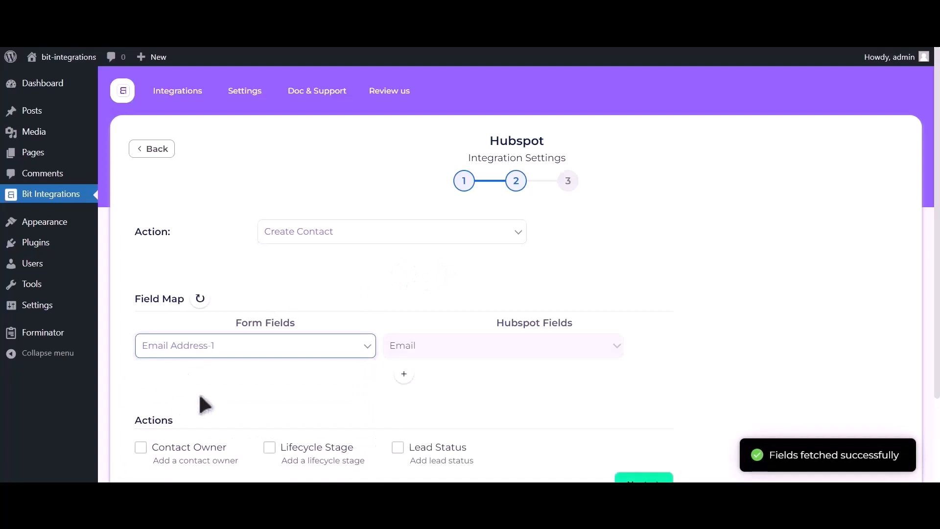
# Add a field mapping that links form field Name-1 to HubSpot's First Name.
pyautogui.click(404, 374)
pyautogui.click(247, 384)
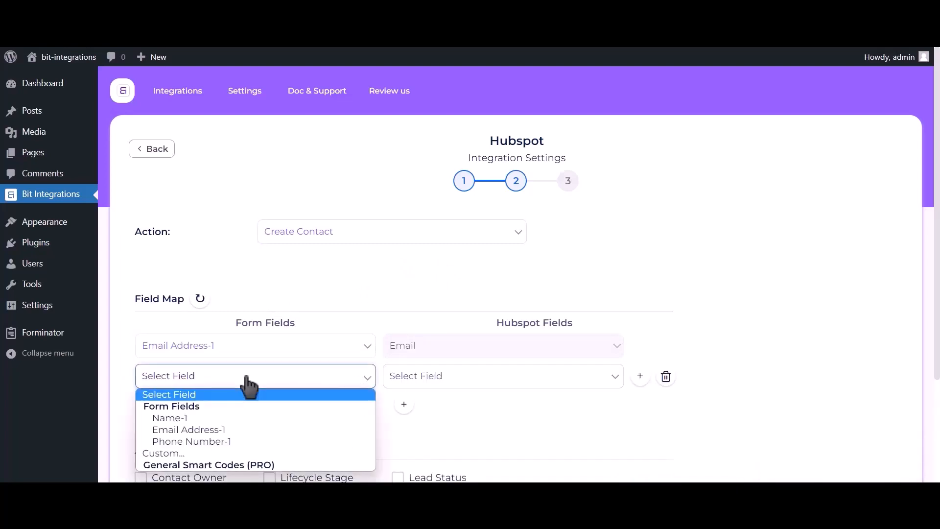
pyautogui.click(229, 416)
pyautogui.click(493, 380)
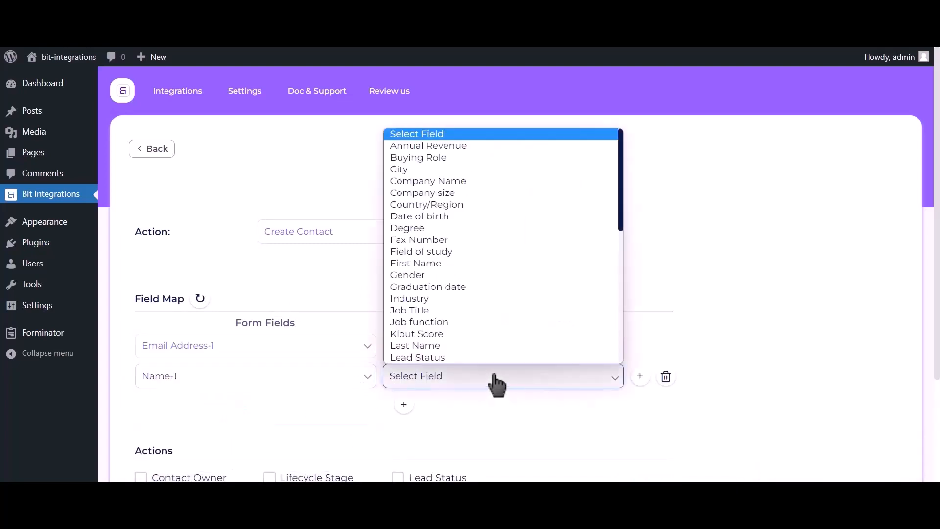
pyautogui.click(433, 264)
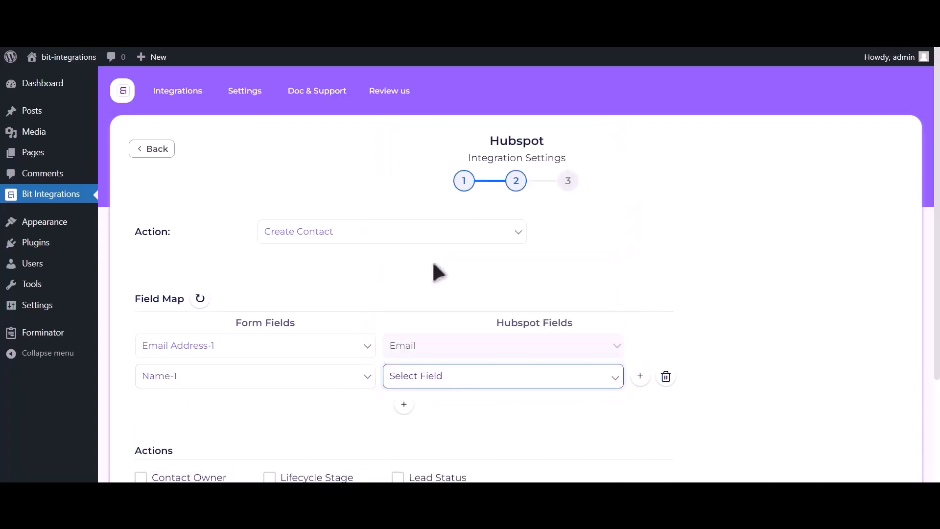
# Add a field mapping that links form field Phone Number-1 to HubSpot's Phone Number.
pyautogui.click(404, 407)
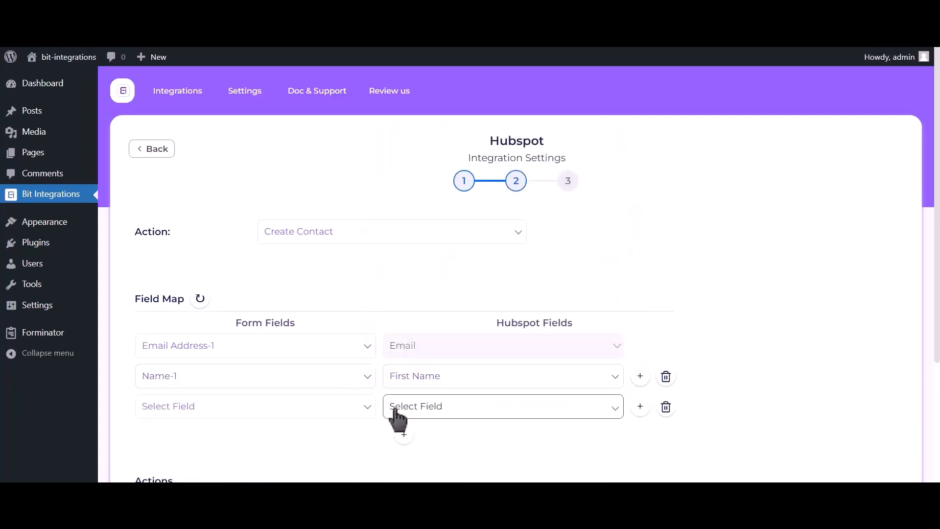
pyautogui.click(247, 420)
pyautogui.click(229, 364)
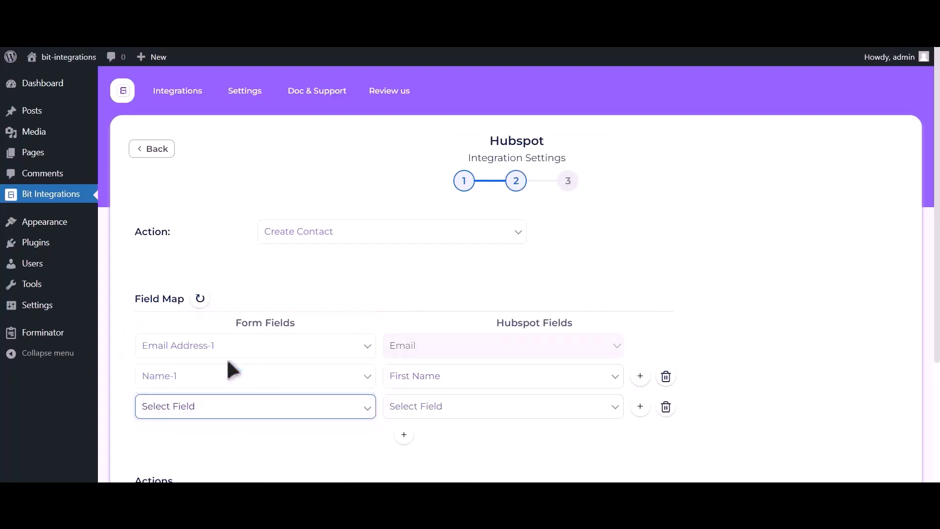
pyautogui.click(449, 414)
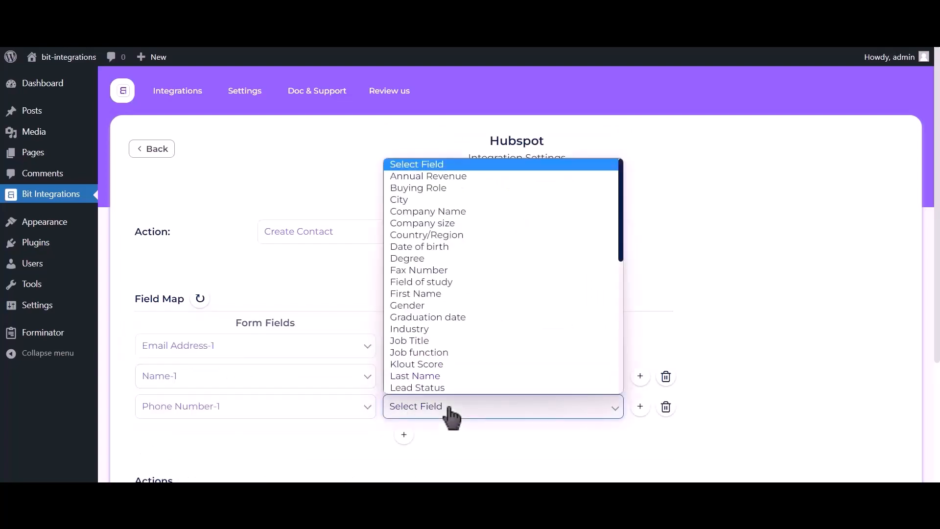
pyautogui.press('p')
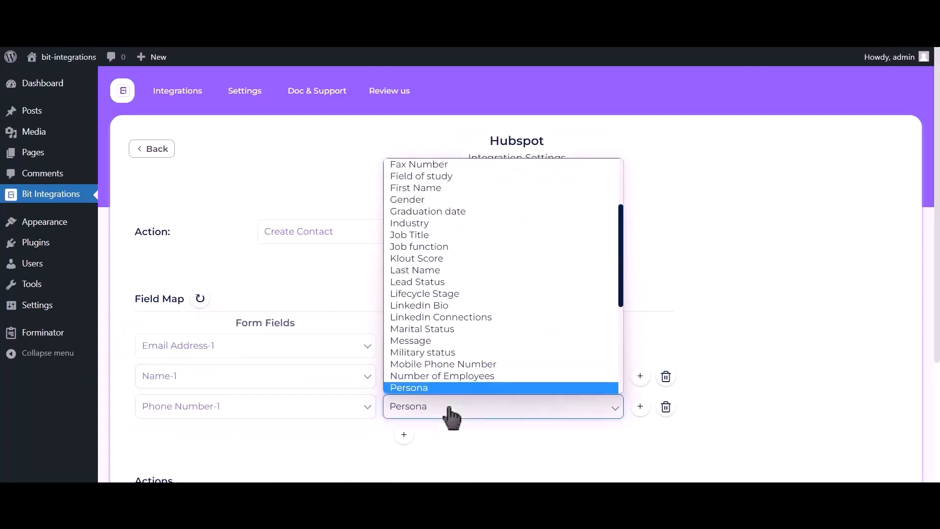
pyautogui.press('h')
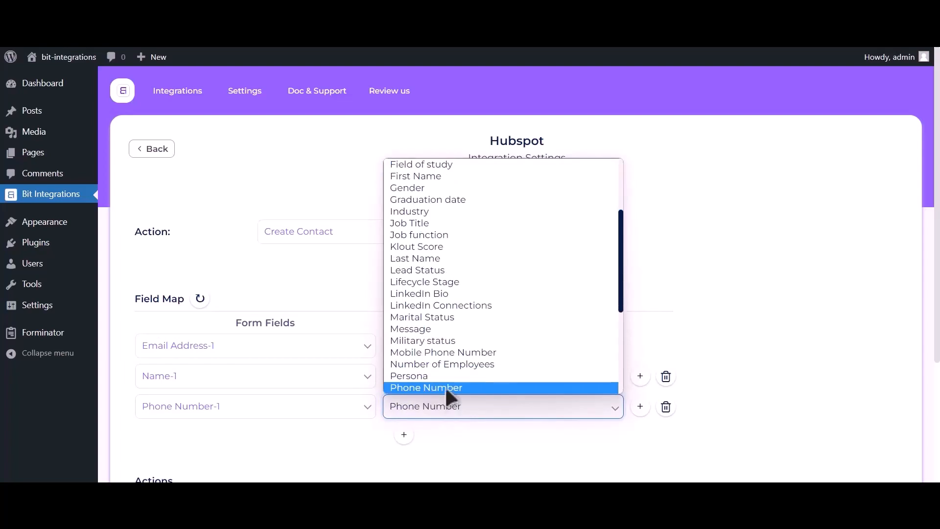
pyautogui.click(445, 386)
# Accept the field map without extra actions or conditional logic, then finish and save the HubSpot integration.
pyautogui.scroll(-3, 769, 192)
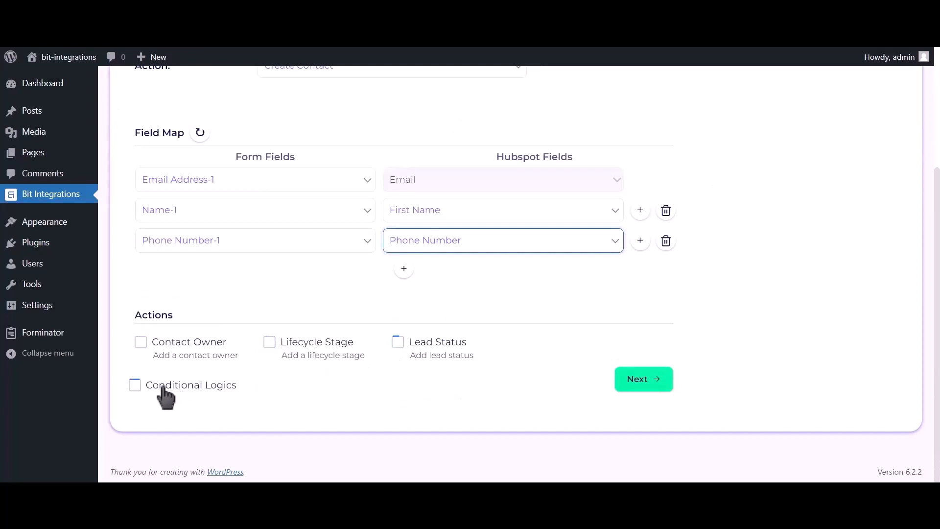
pyautogui.click(645, 380)
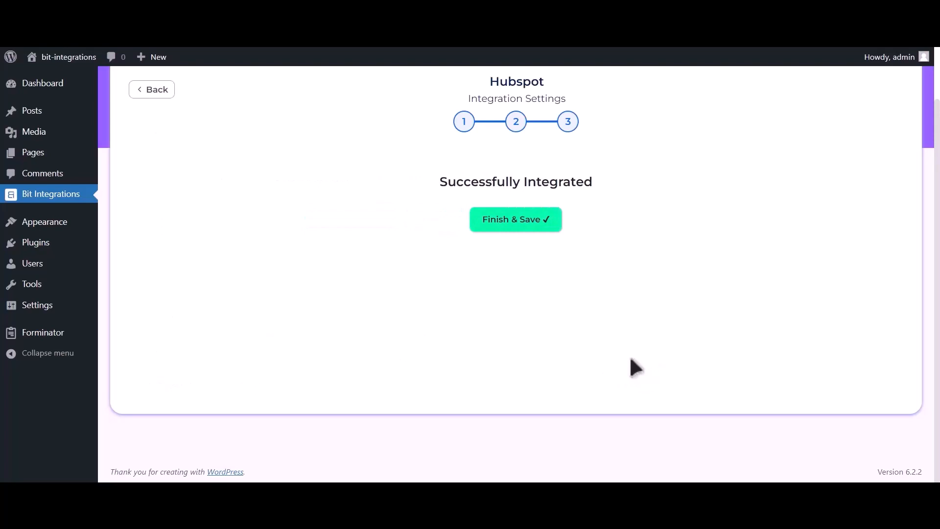
pyautogui.click(527, 222)
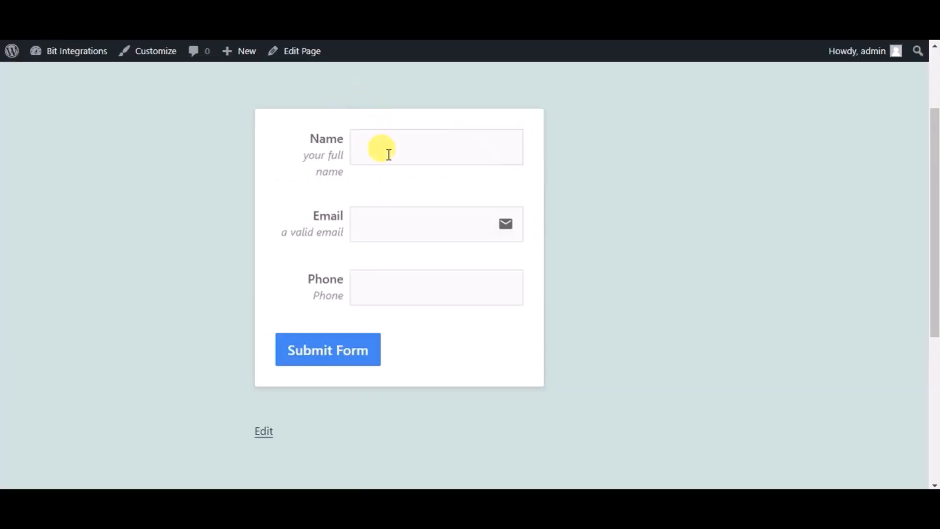
# On the published form page, enter Bit Integrations as the name and fill in the contact's e-mail address.
pyautogui.click(388, 154)
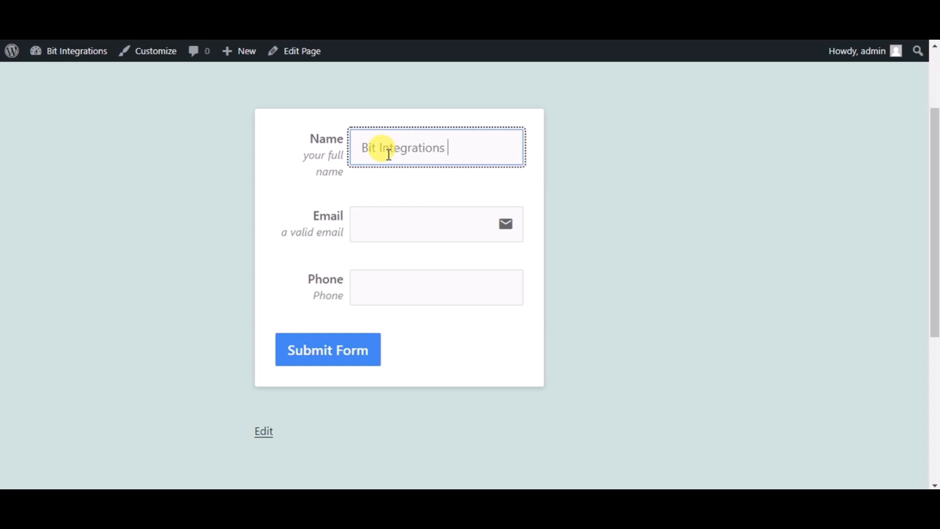
pyautogui.click(388, 216)
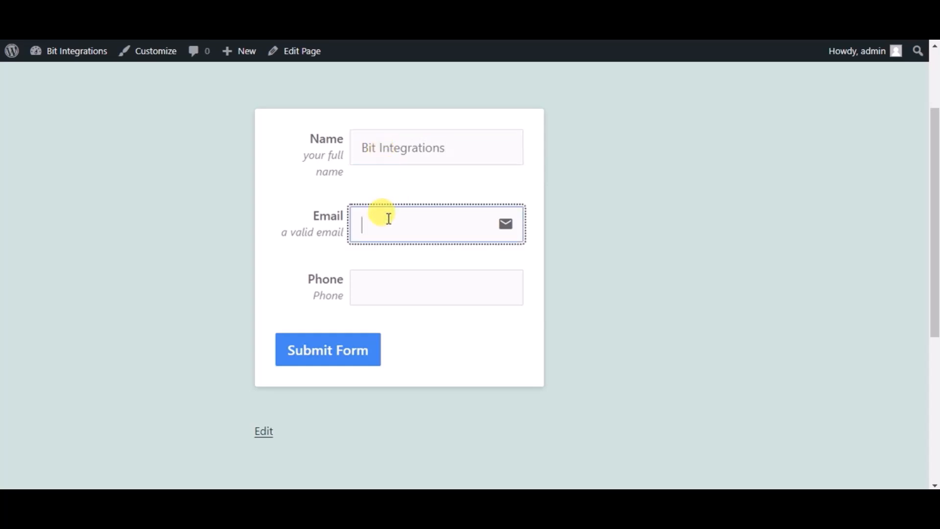
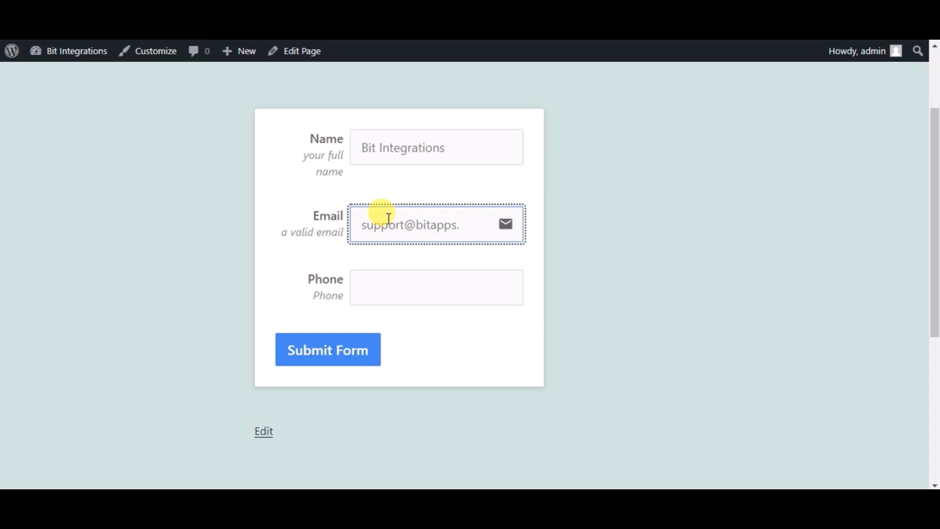
# Fill in the contact's phone number and submit the test form.
pyautogui.click(397, 278)
pyautogui.write('44455')
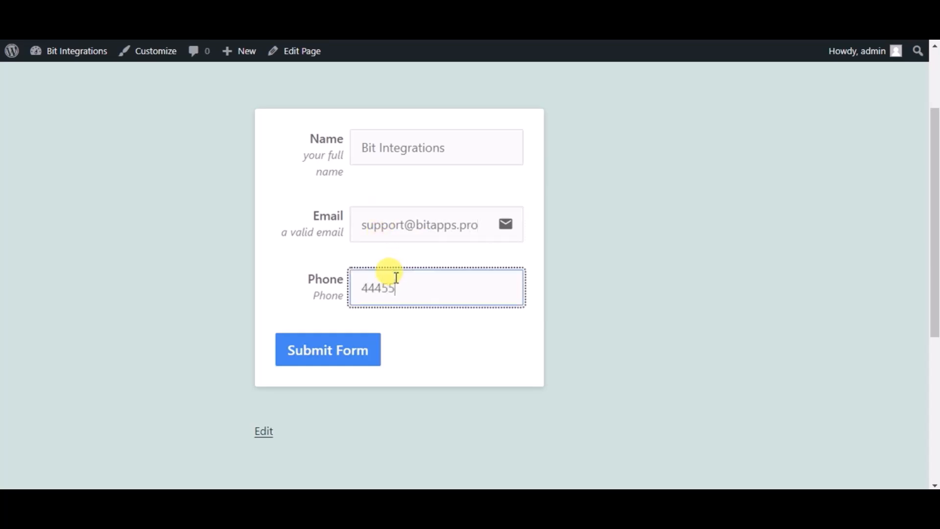
pyautogui.write('5666')
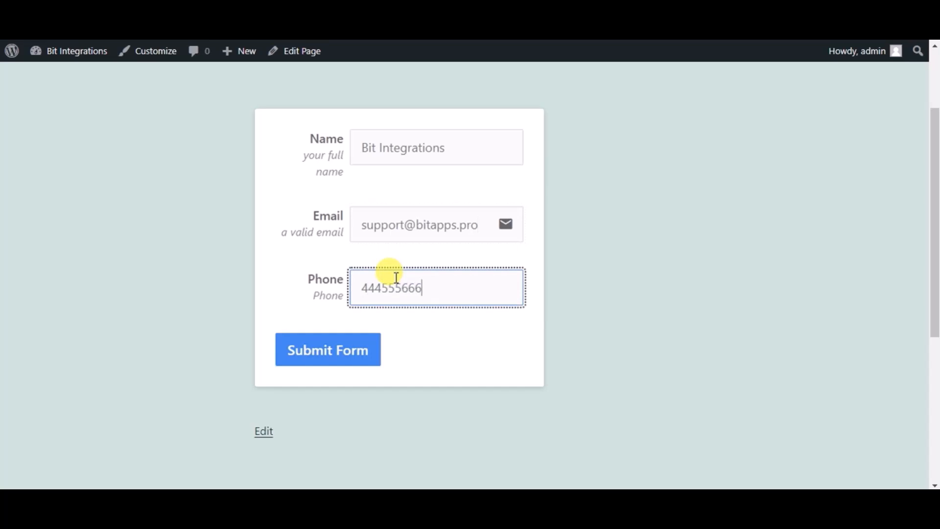
pyautogui.click(355, 357)
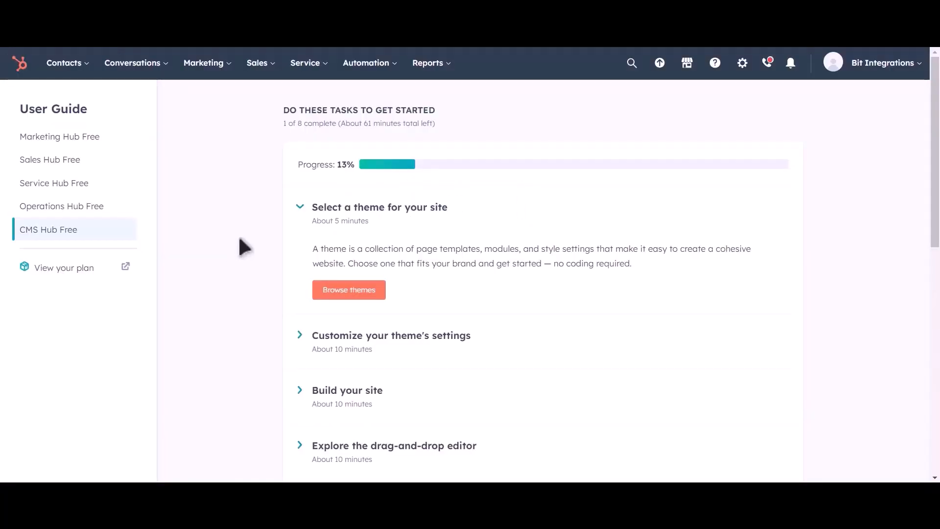
# Switch to HubSpot, show the Contacts list, and preview the Bit Integrations contact record.
pyautogui.click(79, 64)
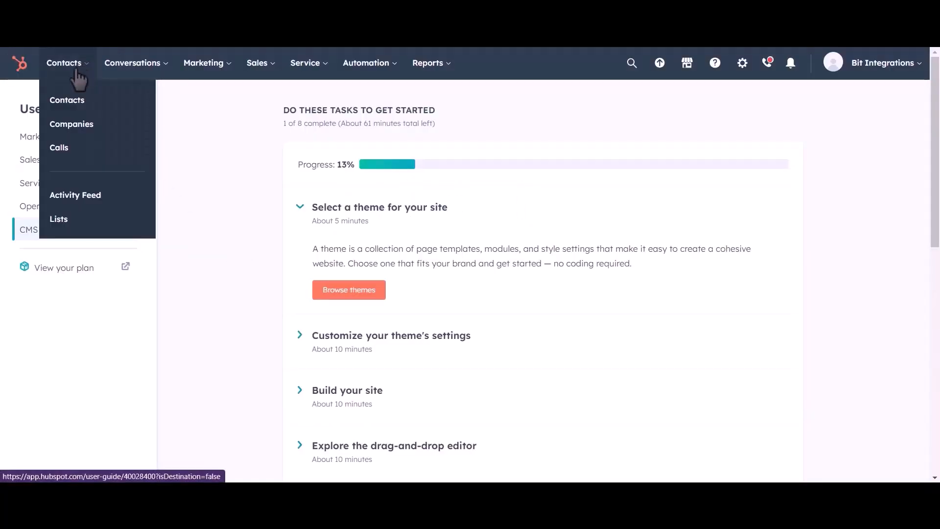
pyautogui.click(78, 108)
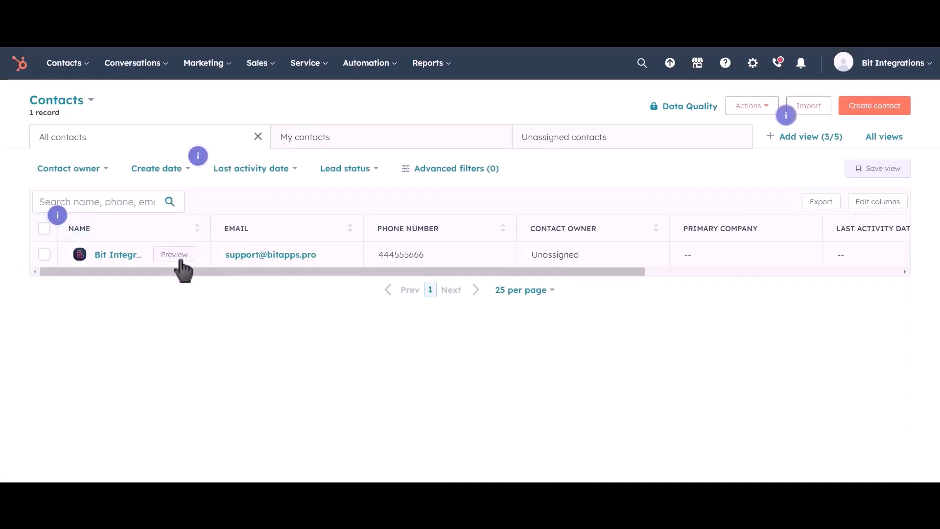
pyautogui.click(179, 259)
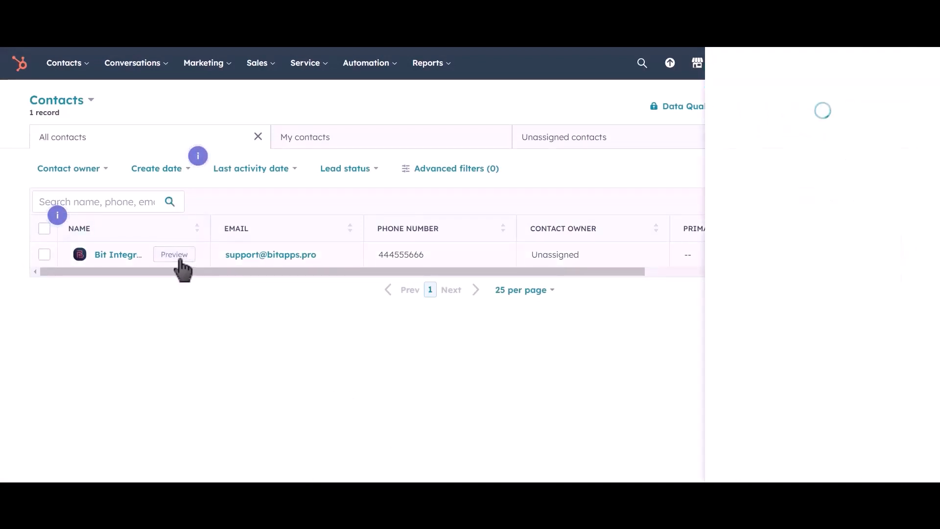